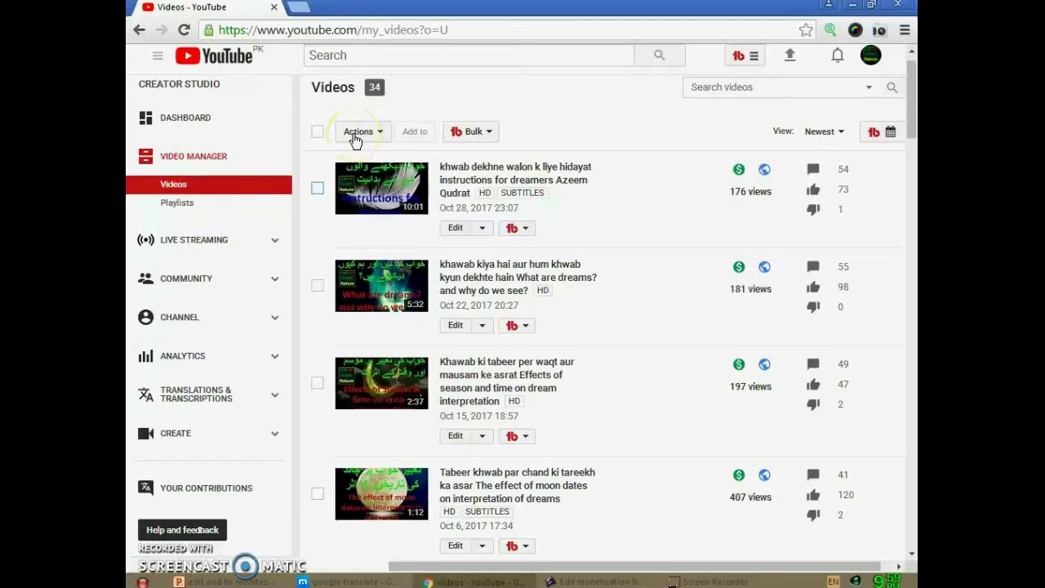
- Select all videos on the page and open the bulk Ad formats settings for them
left_click(381, 139)
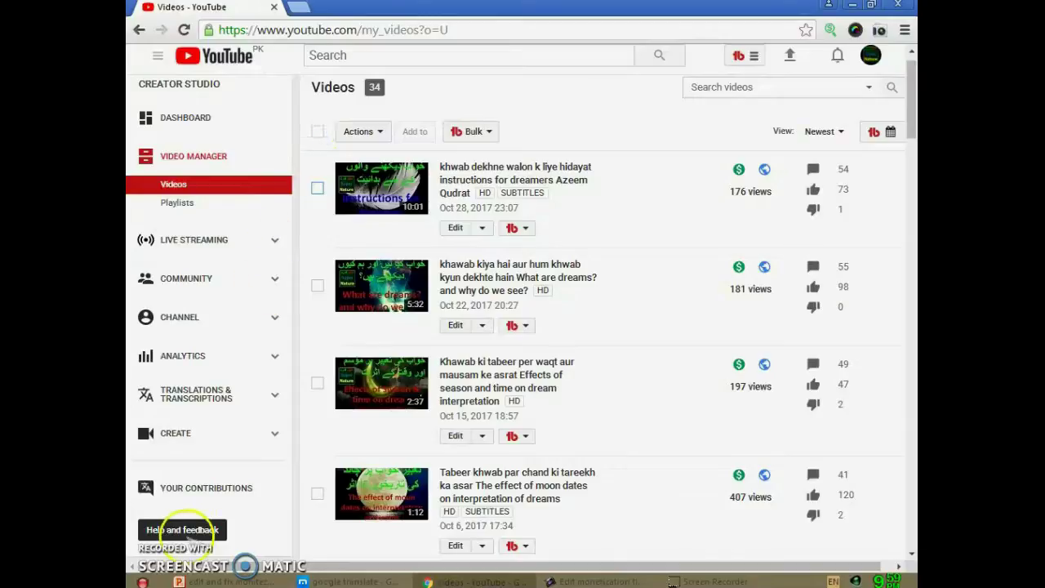
left_click(318, 132)
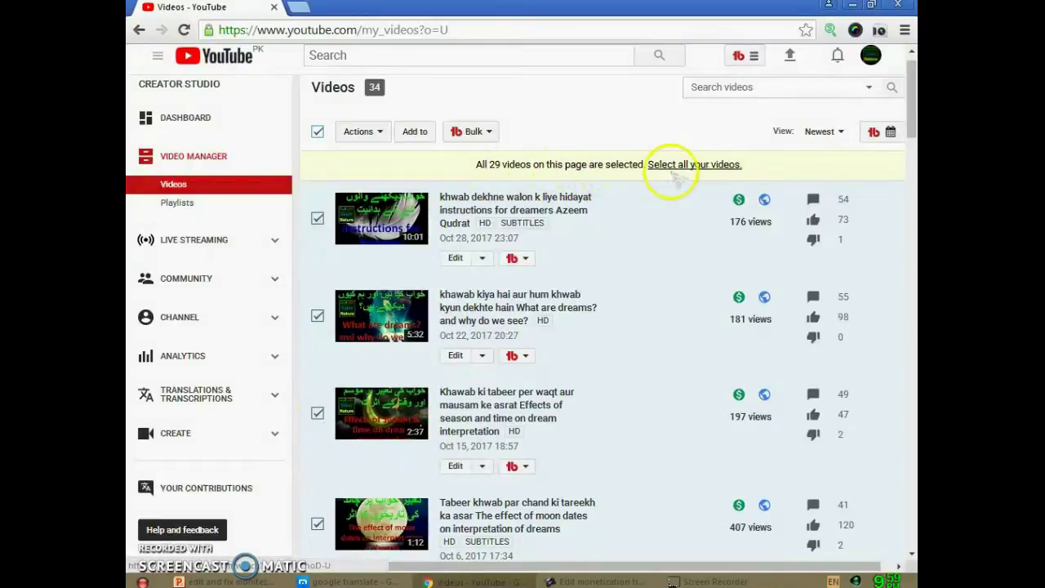
left_click(376, 133)
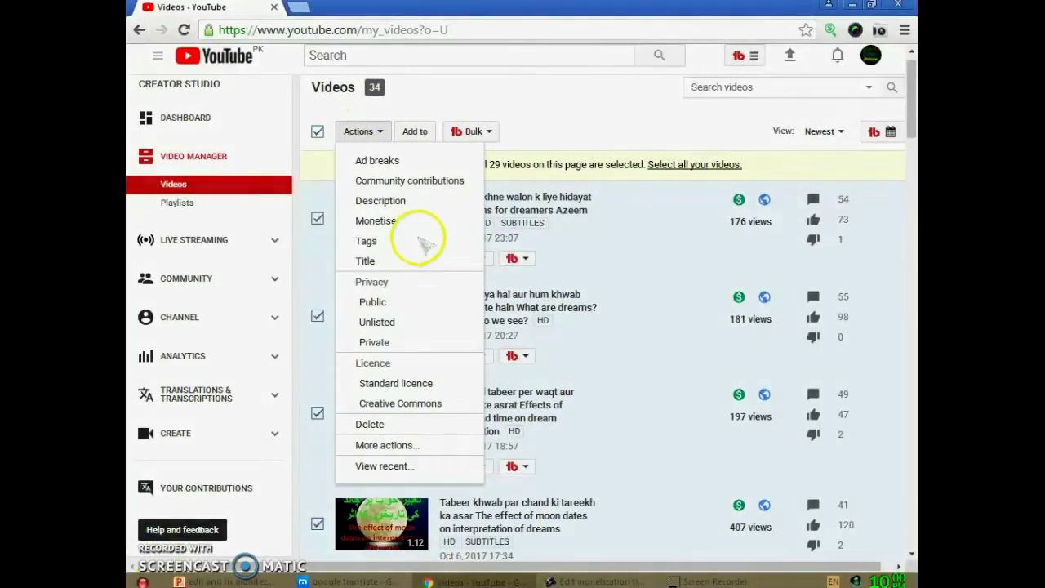
left_click(383, 448)
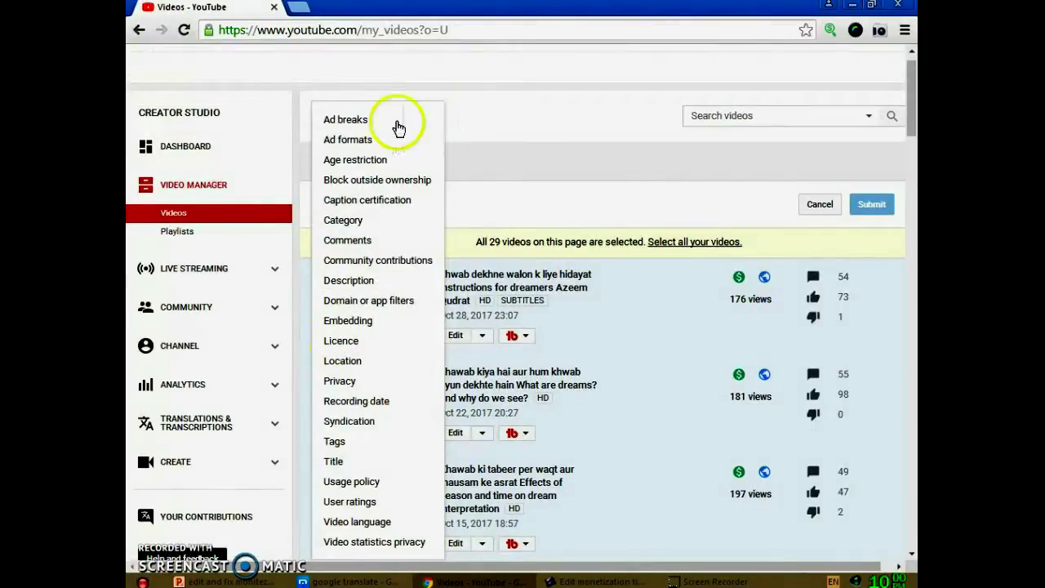
left_click(348, 141)
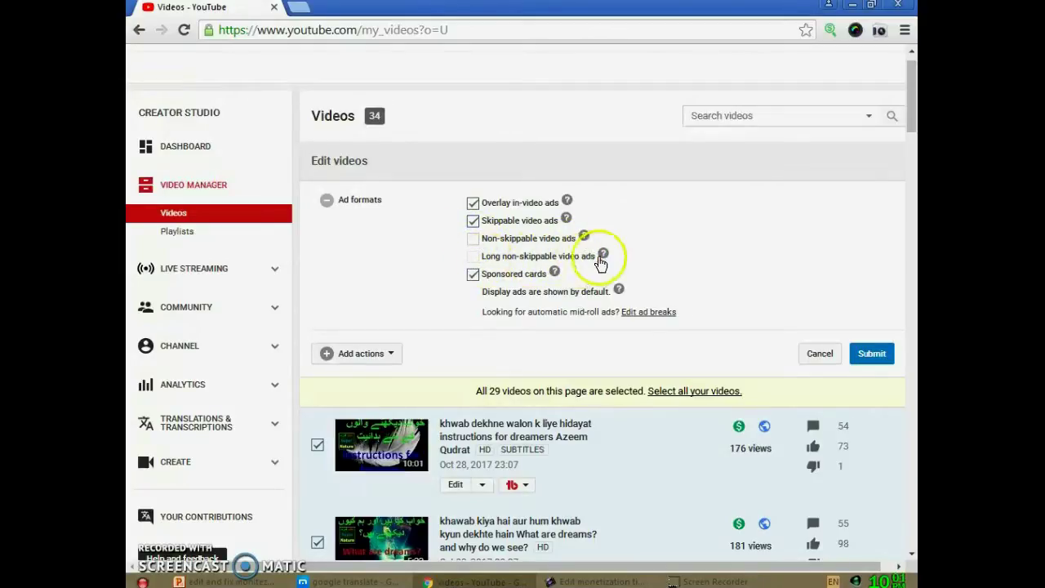
- Enable non-skippable and long non-skippable video ads for the selected videos and submit the bulk update, acknowledging that it cannot be undone
left_click(474, 257)
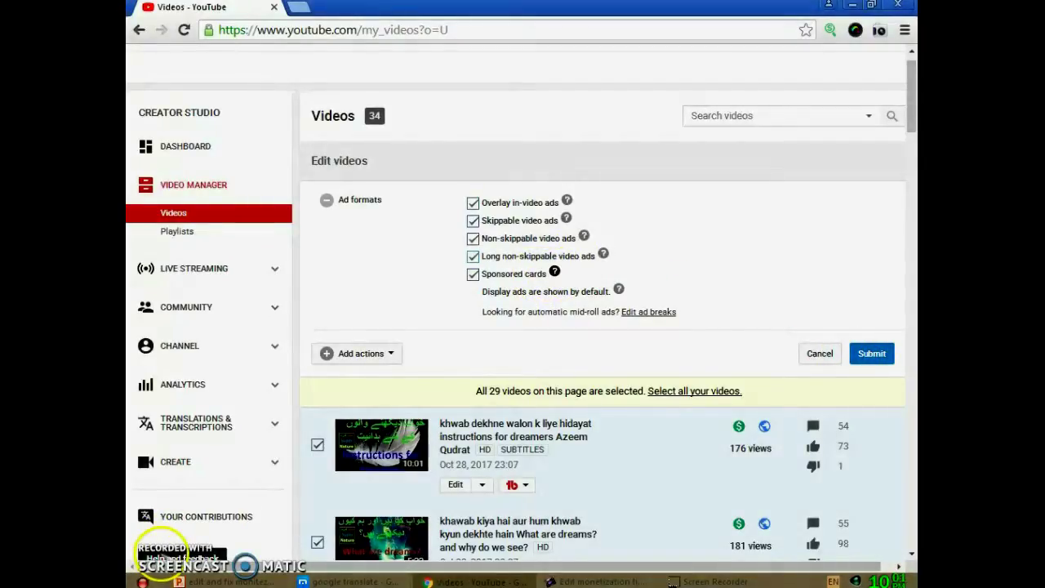
left_click(871, 352)
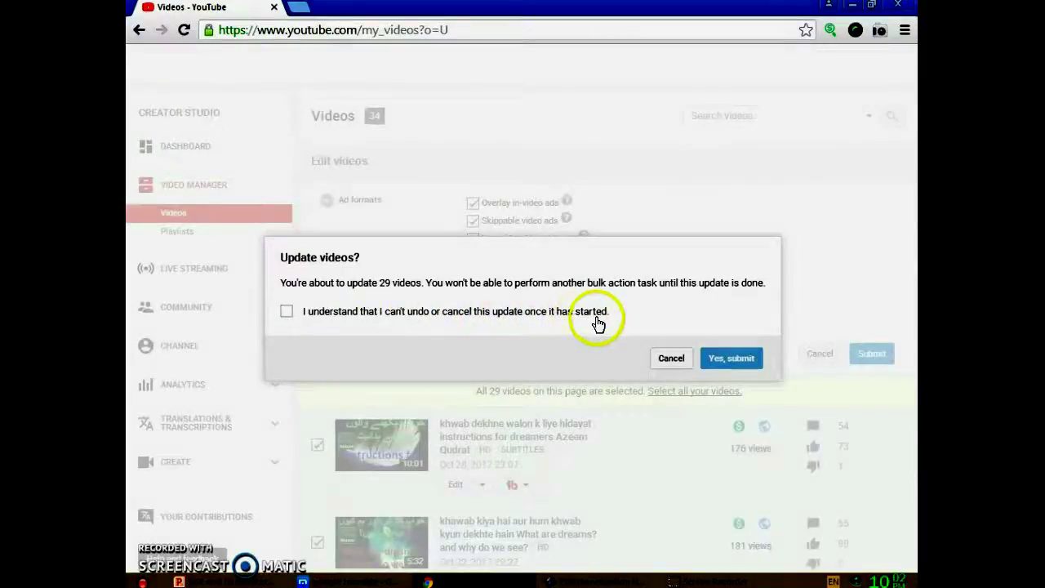
left_click(286, 311)
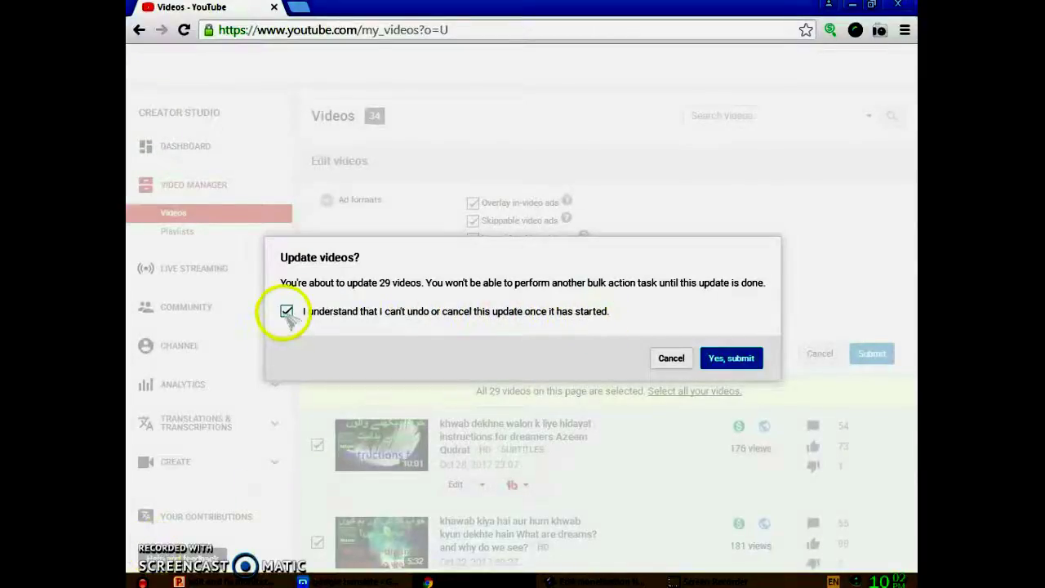
left_click(742, 365)
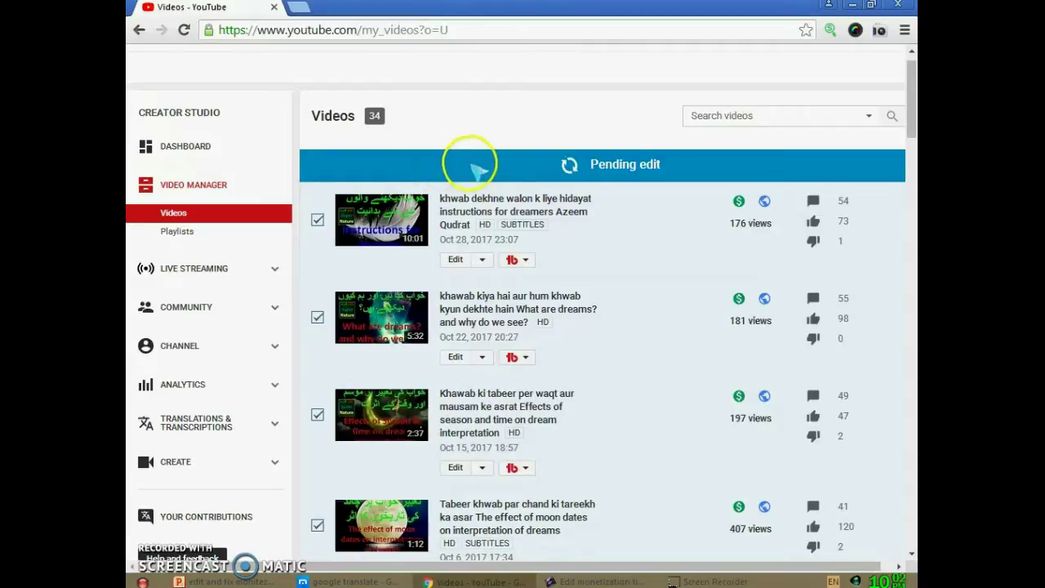
left_click(670, 167)
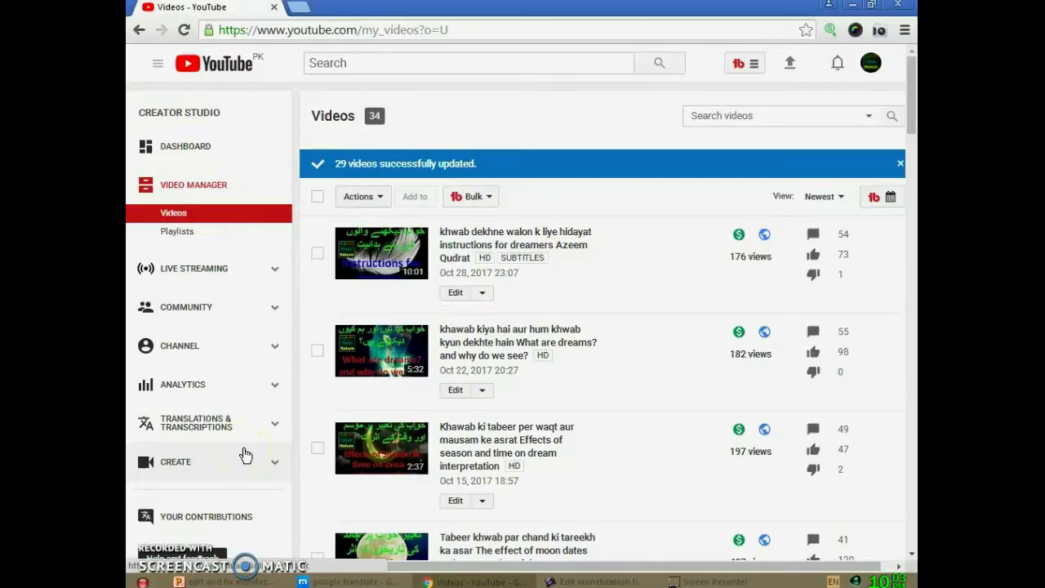
- Select all videos on the page and monetise them with overlay in-video ads, skippable video ads and sponsored cards
left_click(318, 196)
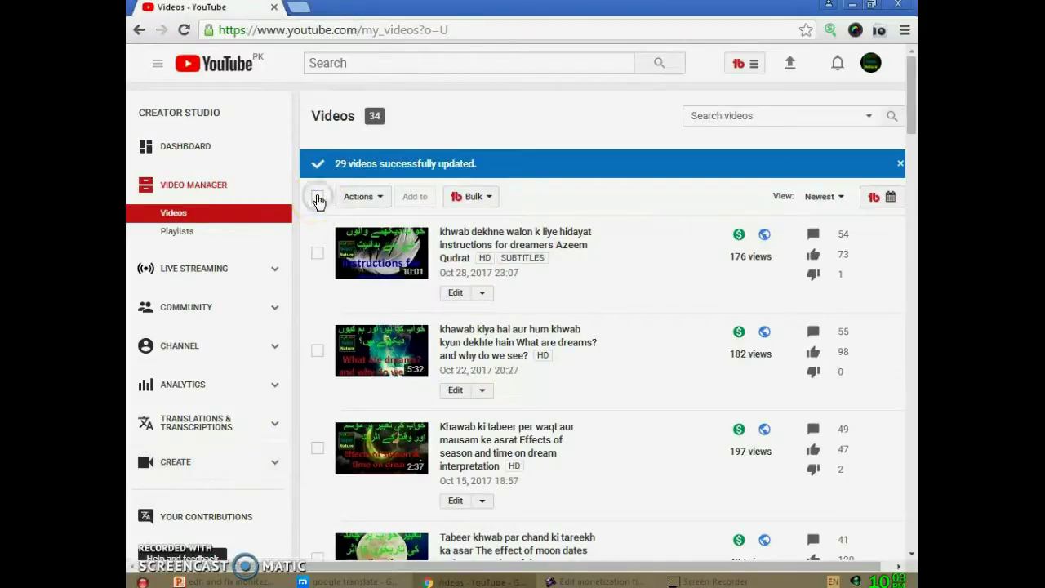
left_click(317, 197)
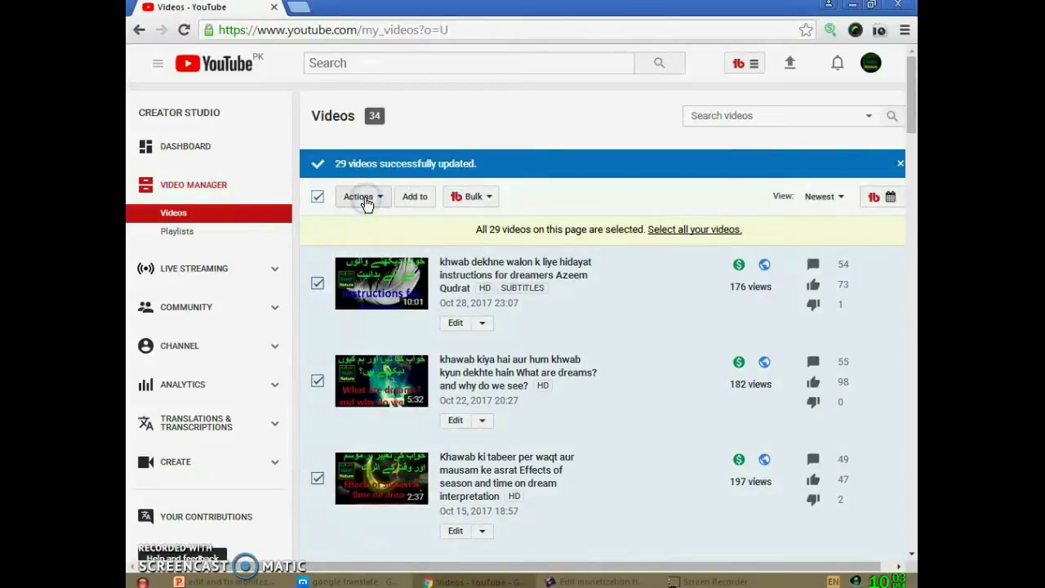
left_click(360, 196)
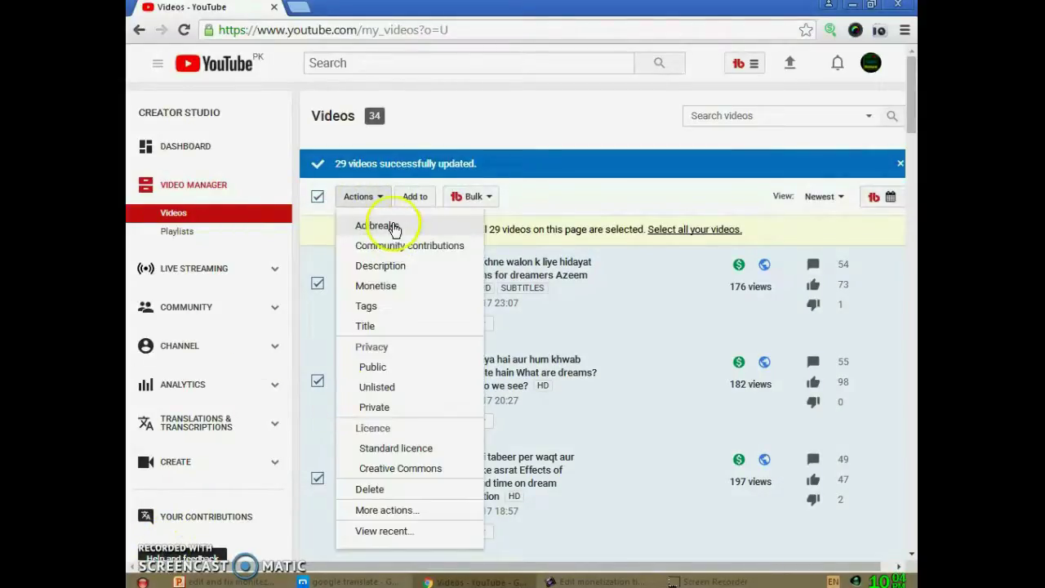
left_click(376, 288)
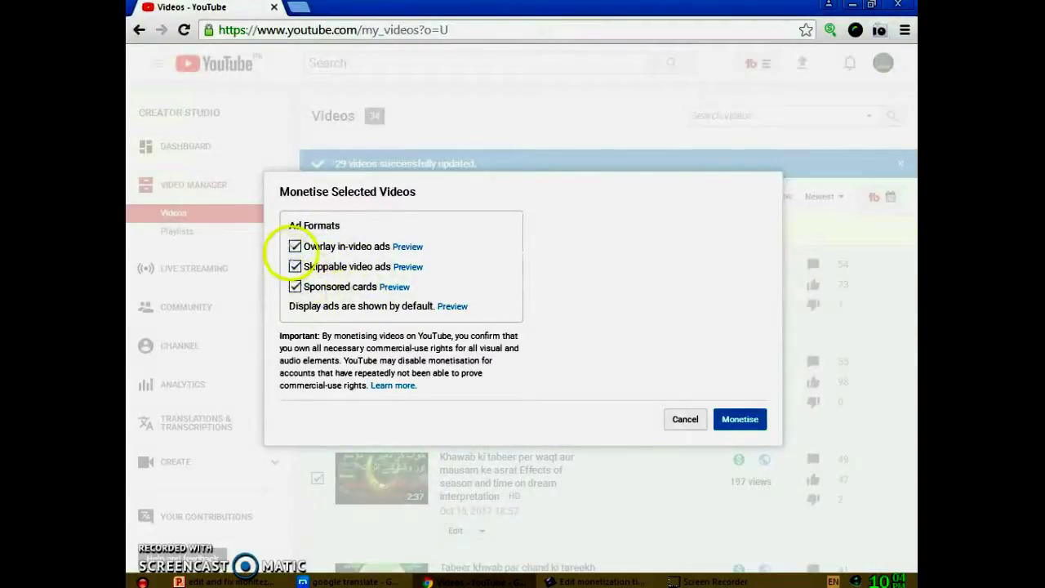
left_click(739, 421)
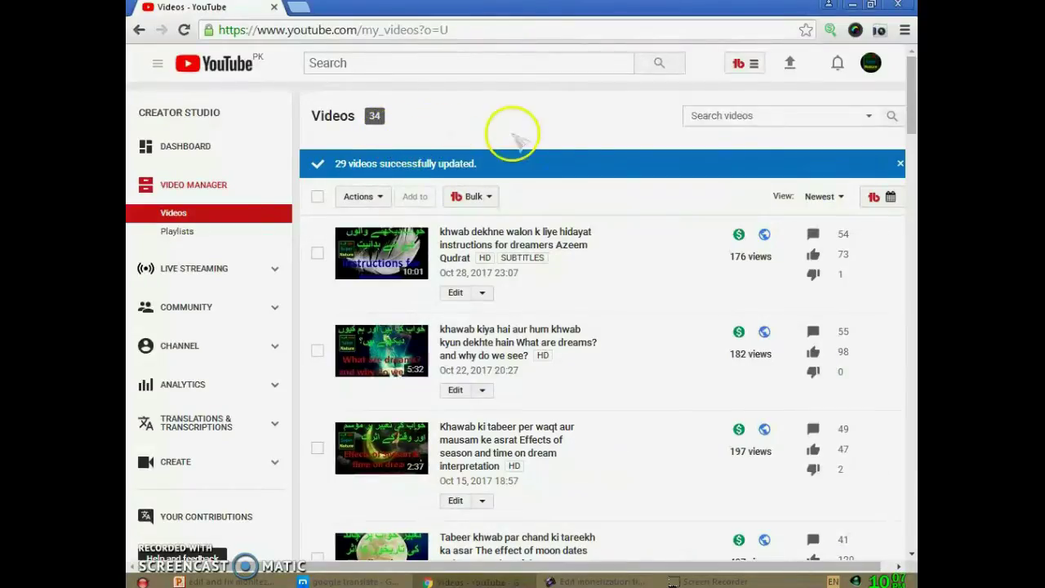
- Enable non-skippable and long non-skippable ads in the upload tutorial video's monetisation settings, and toggle its After video ad break
scroll(361, 420, "down", 10)
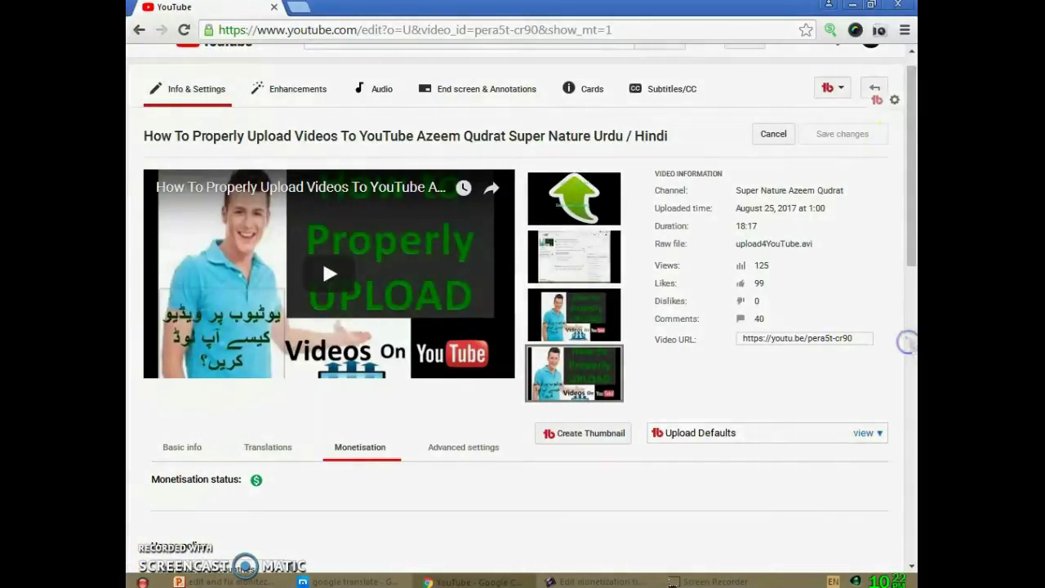
scroll(749, 274, "down", 6)
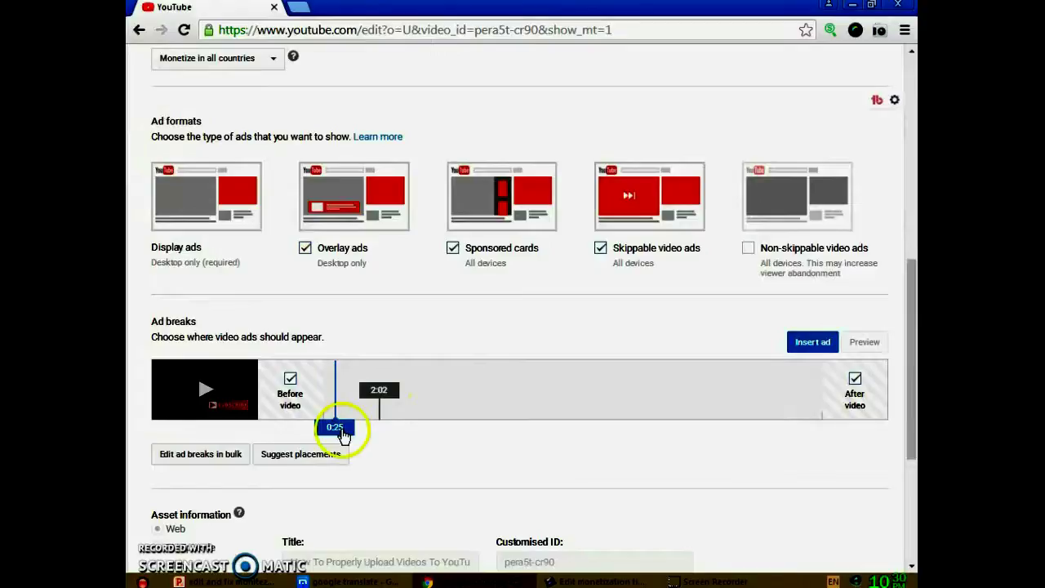
left_click(748, 248)
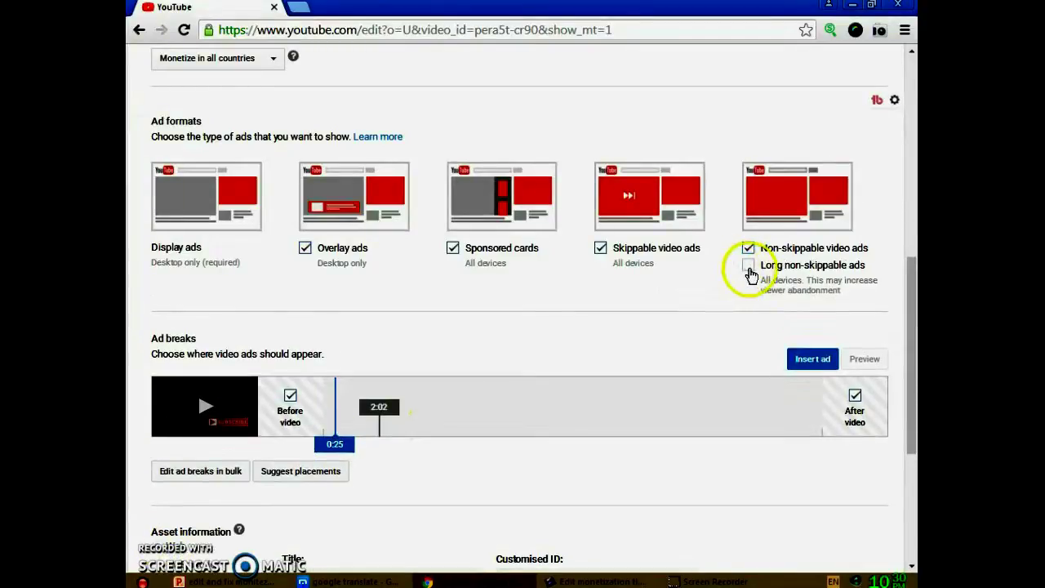
left_click(750, 267)
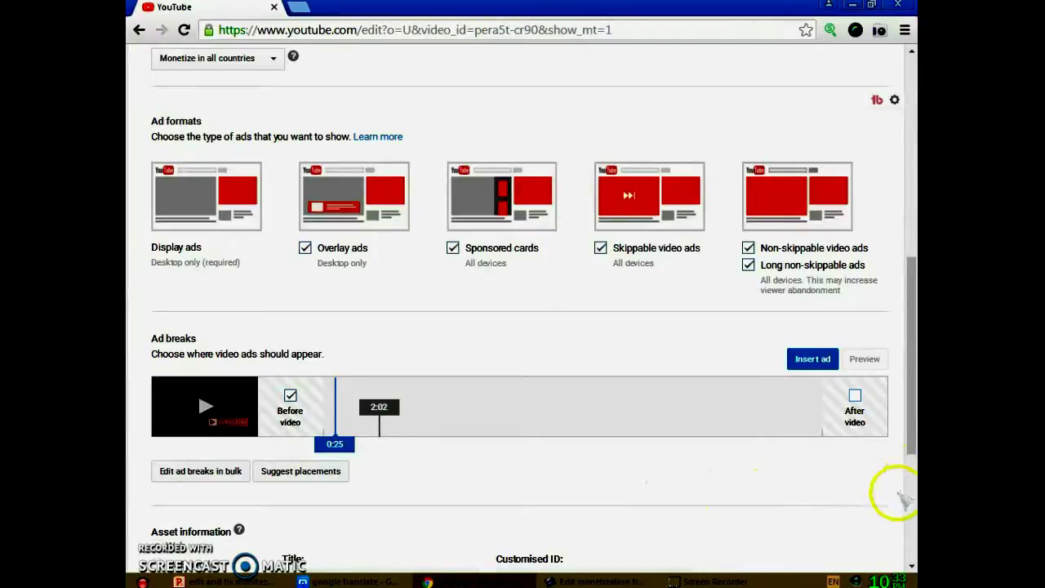
left_click(856, 396)
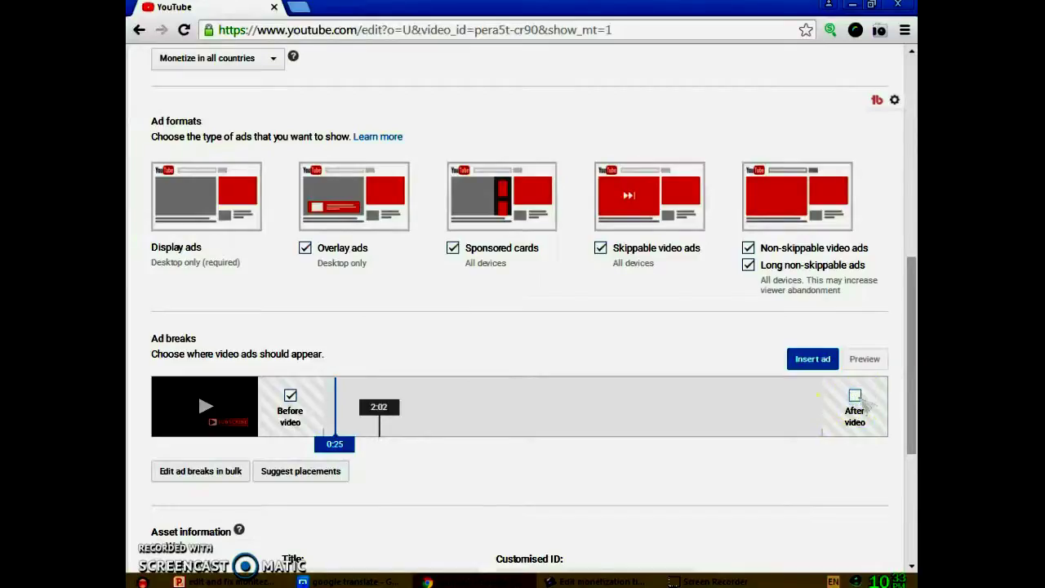
left_click(856, 396)
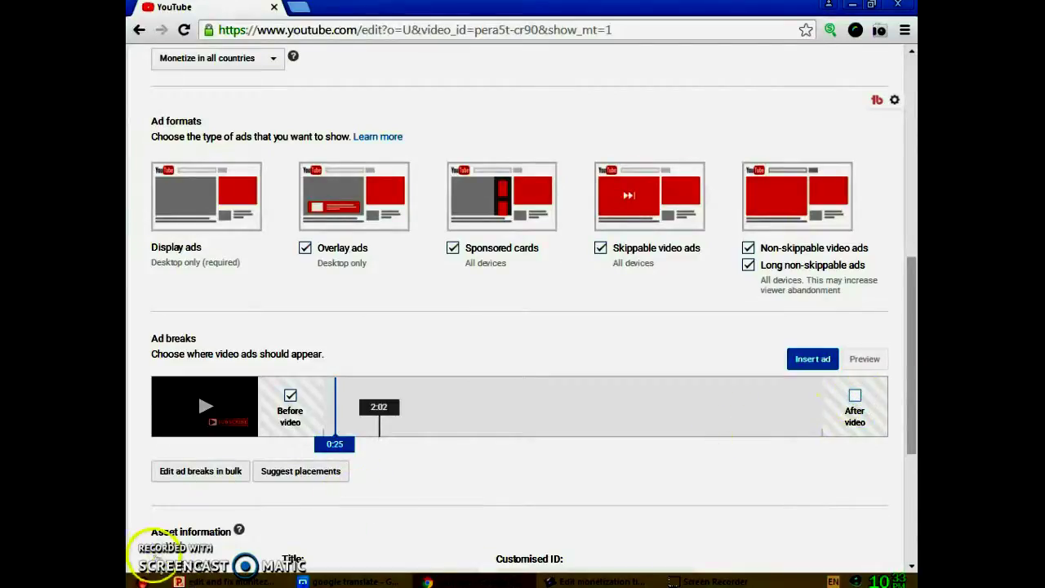
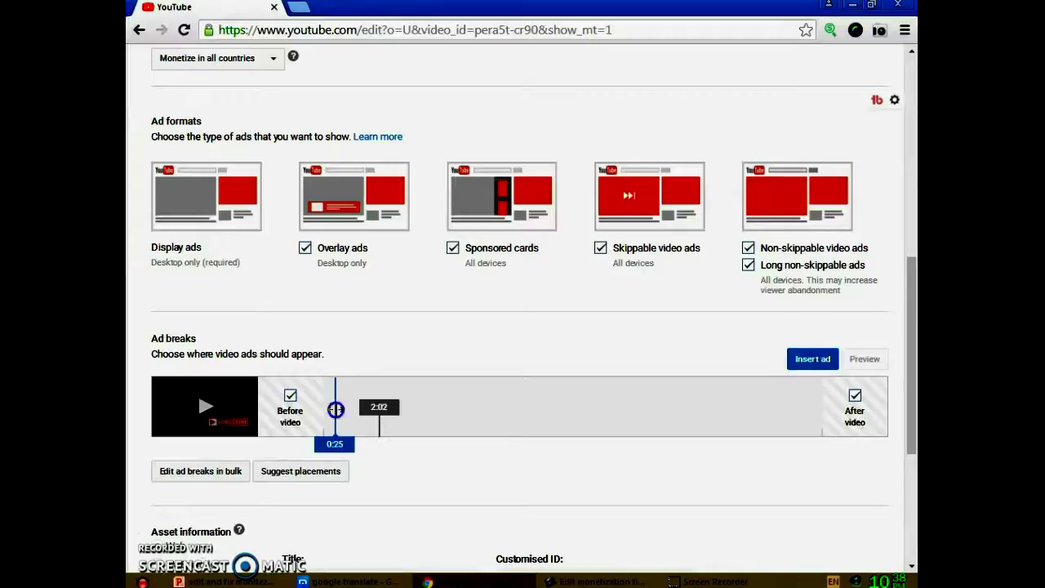
- Insert an ad break near the end of the video's ad timeline and place it at 17:00
left_click(353, 410)
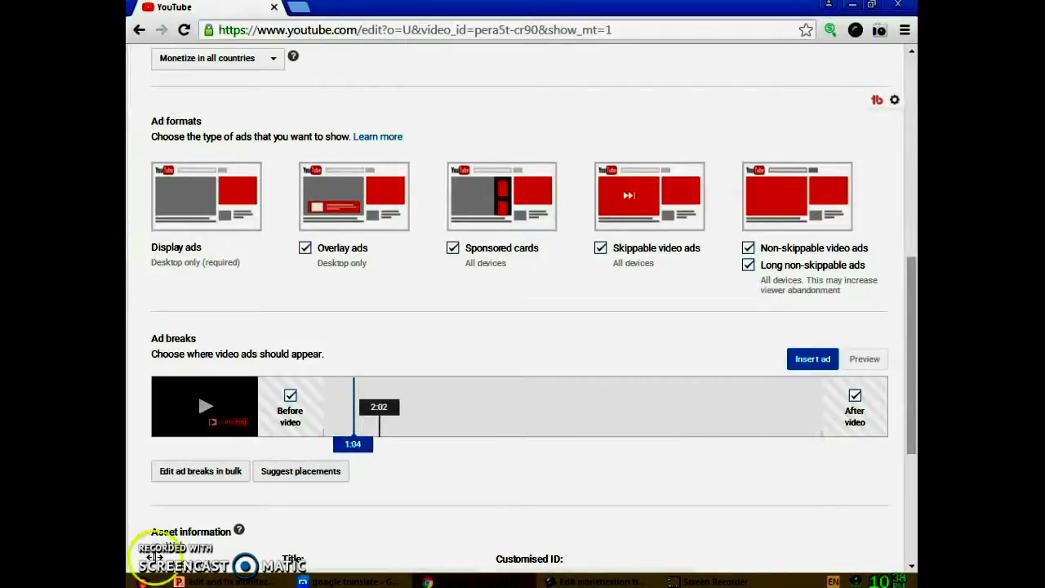
left_click(820, 424)
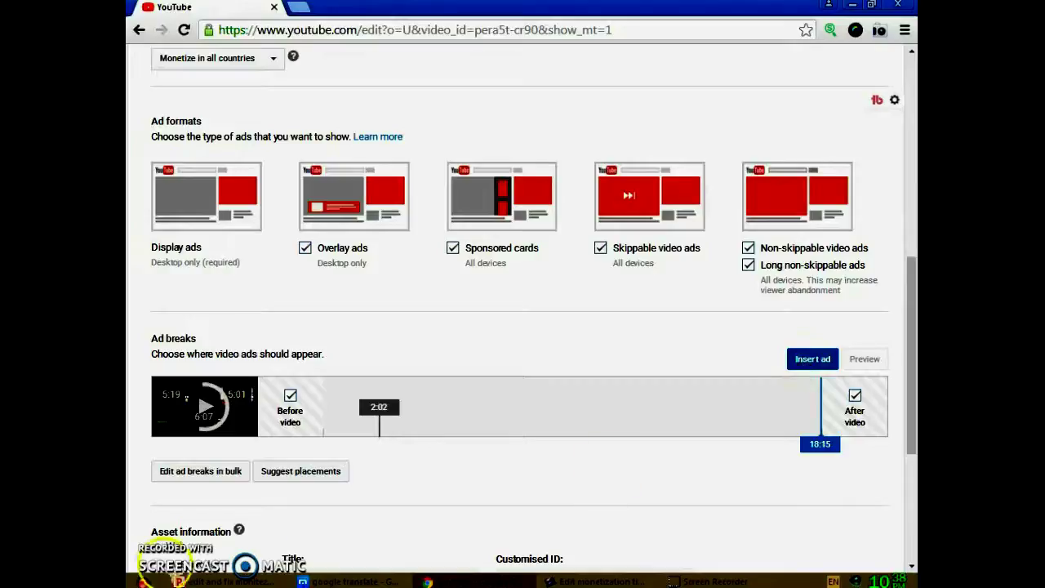
left_click(803, 360)
scroll(701, 347, "down", 1)
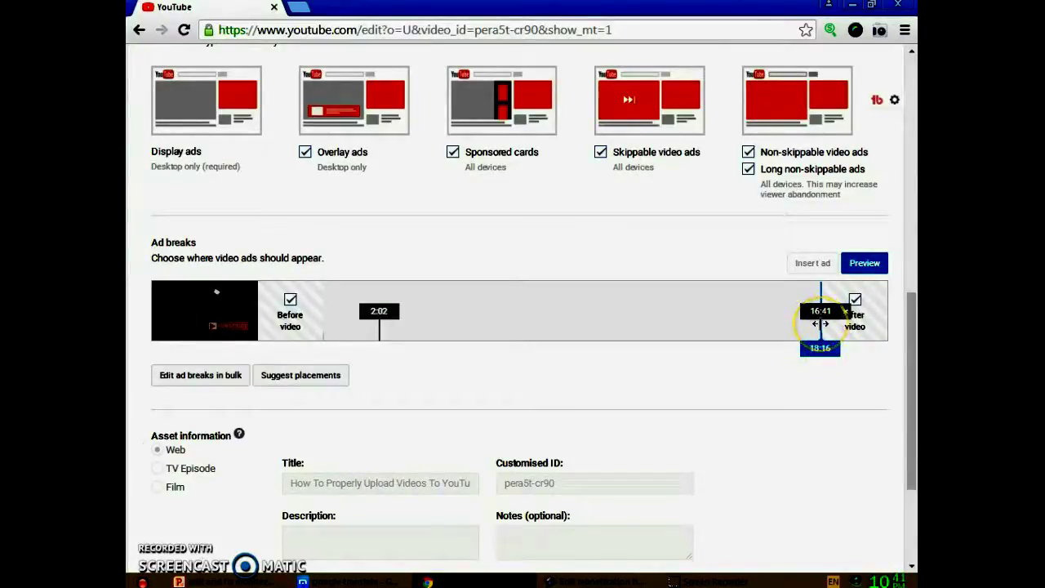
left_click(775, 326)
left_click(804, 354)
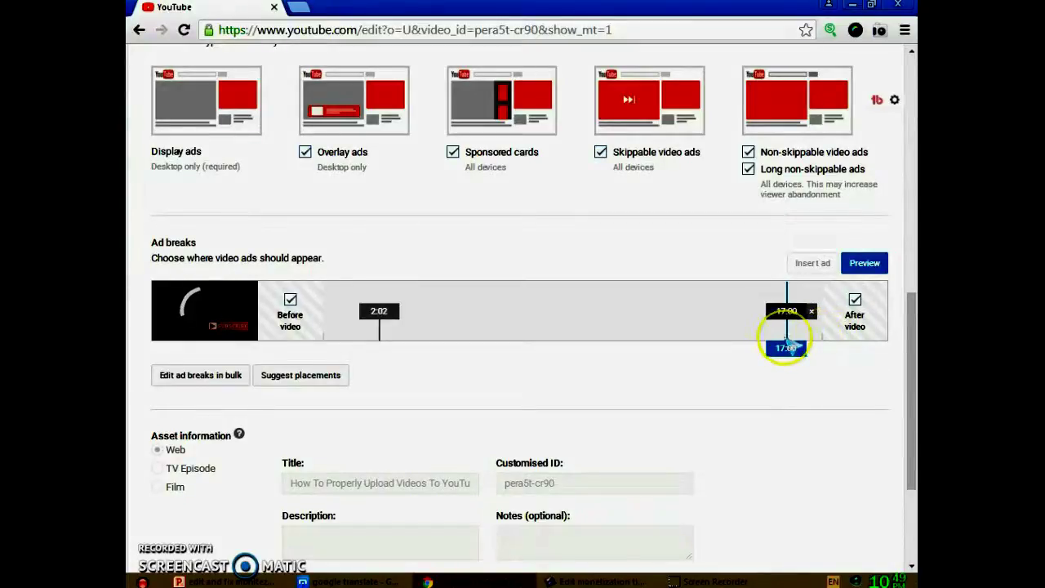
left_click_drag(788, 345, 821, 338)
left_click(785, 346)
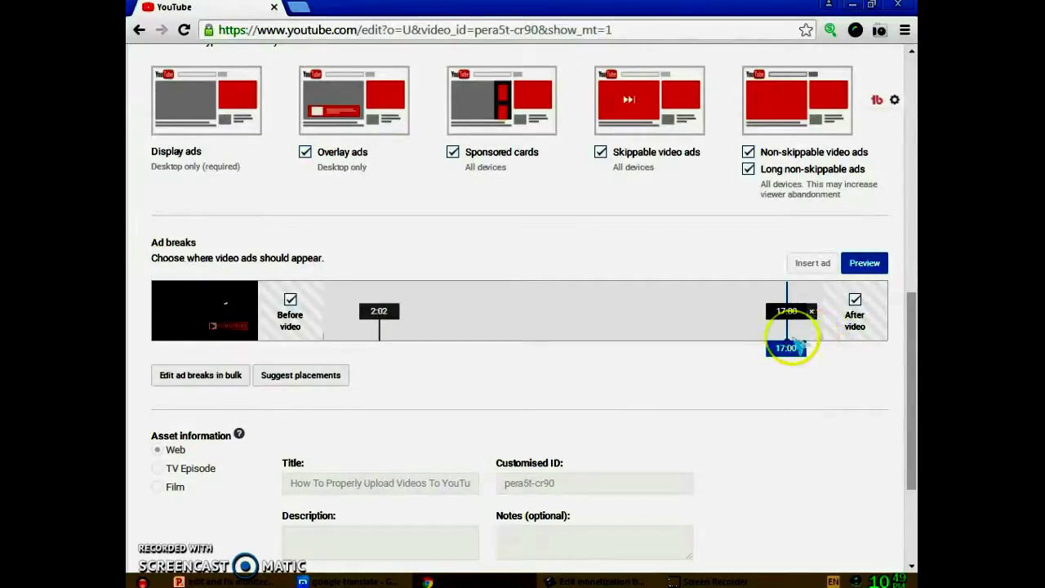
- Try to preview the ad break at 17:00
left_click(867, 265)
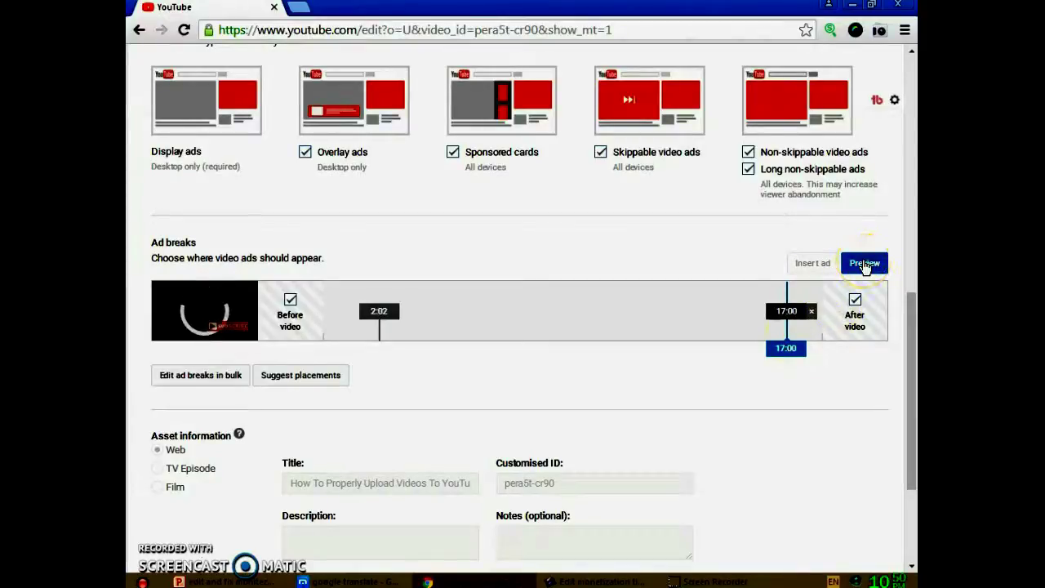
left_click(869, 266)
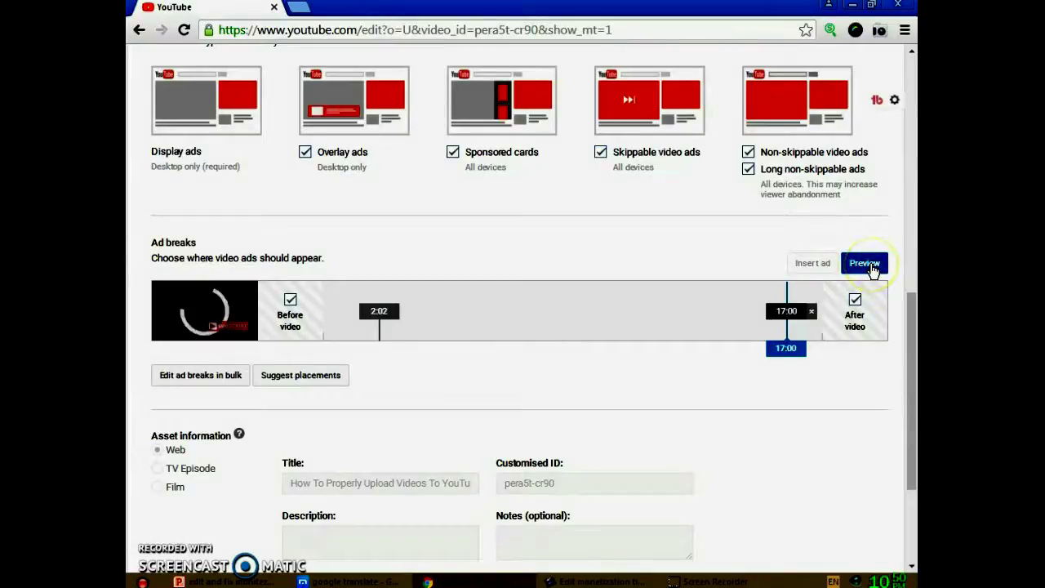
left_click(872, 269)
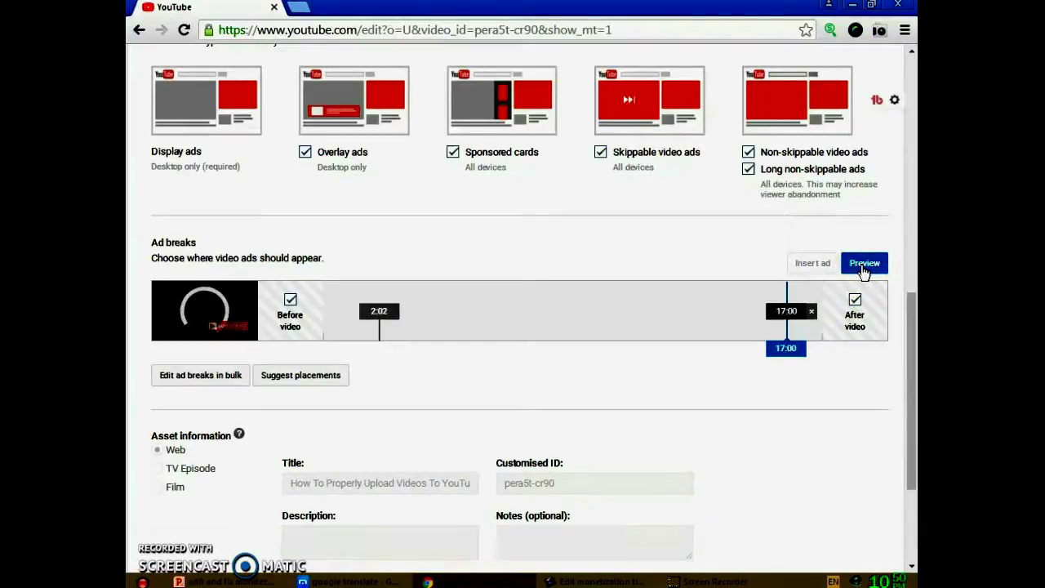
left_click(808, 269)
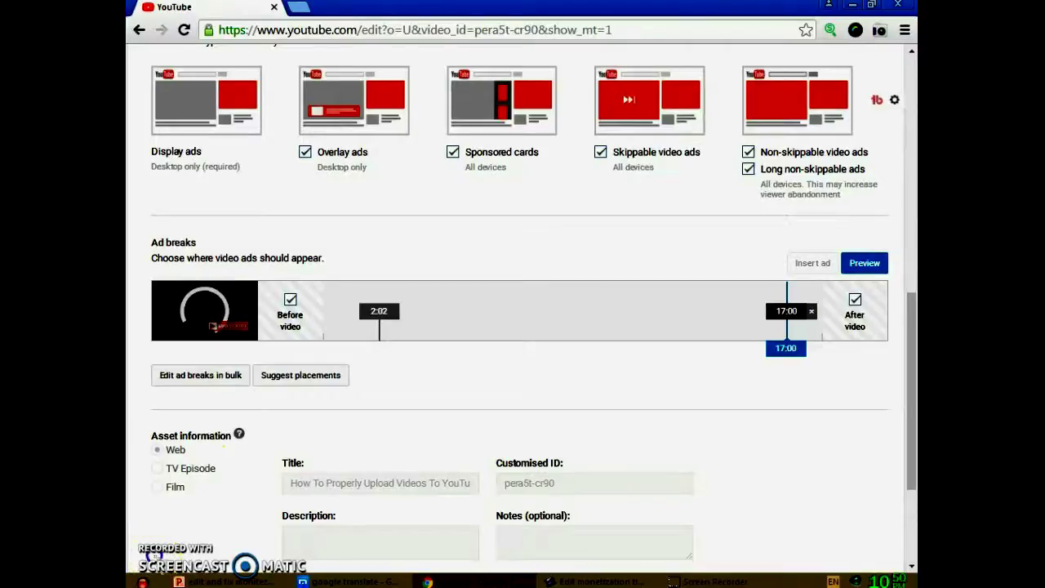
- Move the ad timeline marker to the start of the video and insert an ad break at 0:05
left_click(785, 346)
left_click(788, 326)
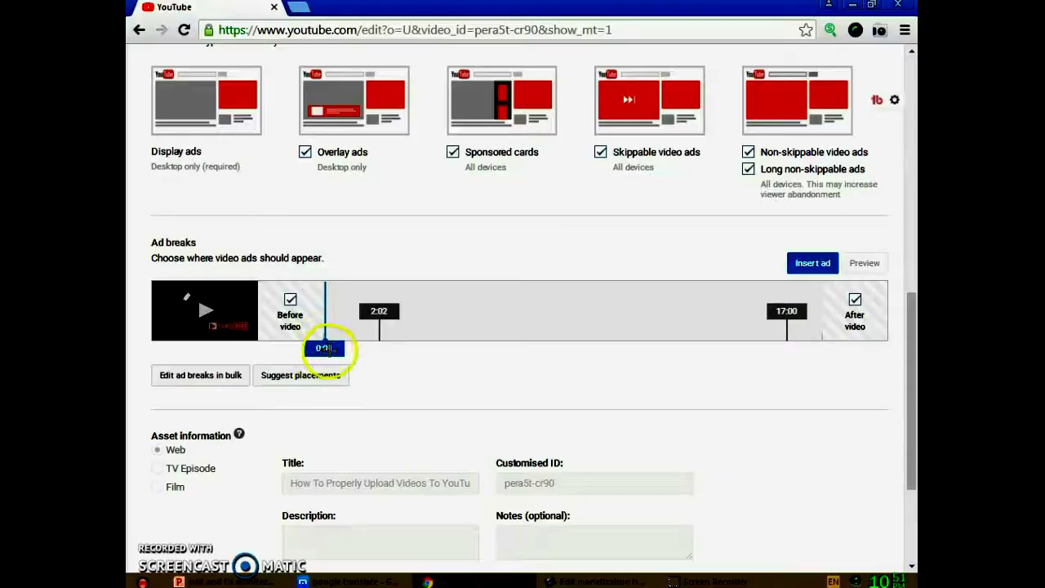
left_click(817, 268)
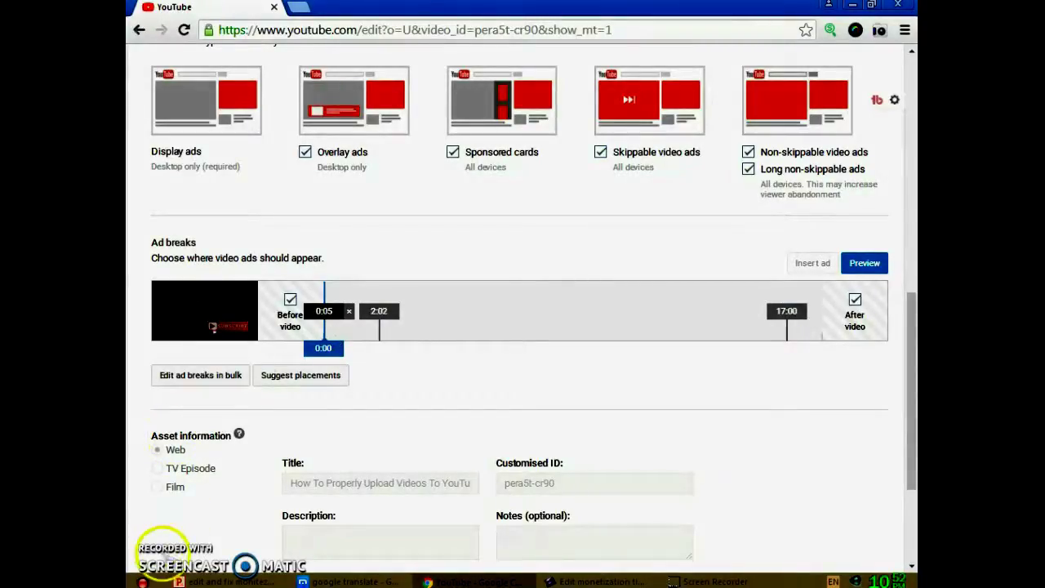
scroll(164, 547, "down", 2)
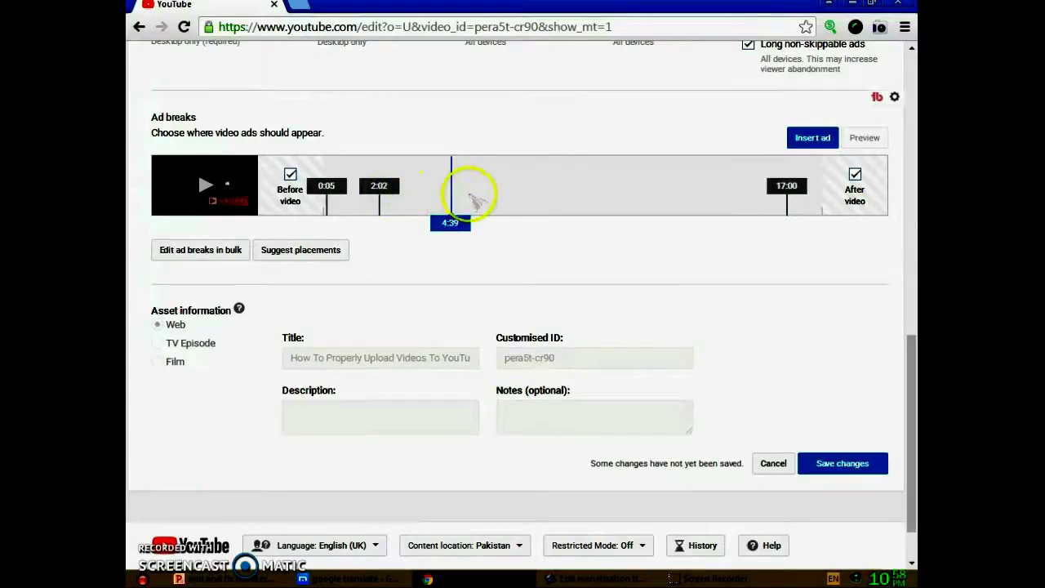
left_click(415, 214)
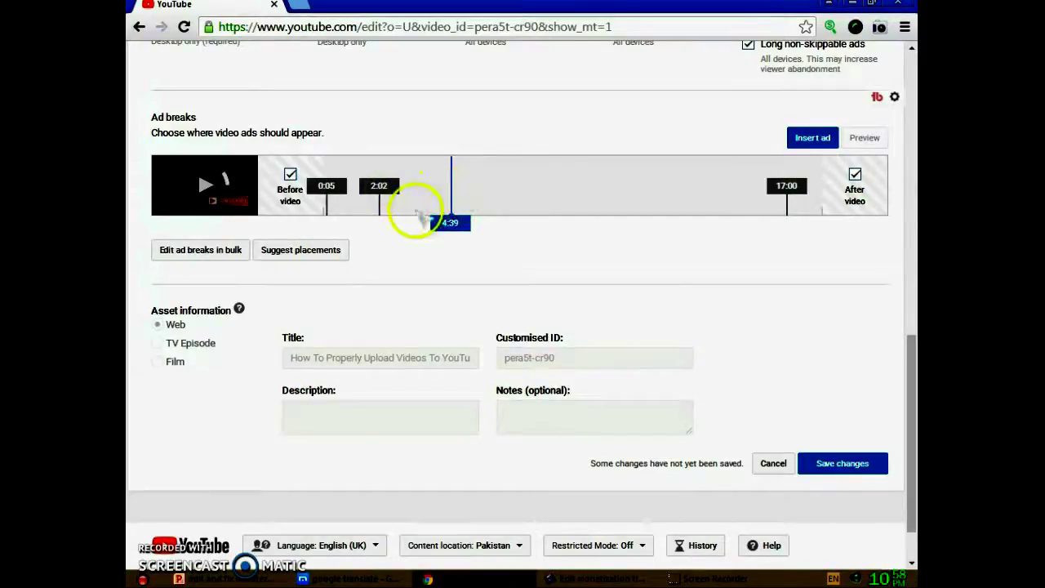
left_click(391, 204)
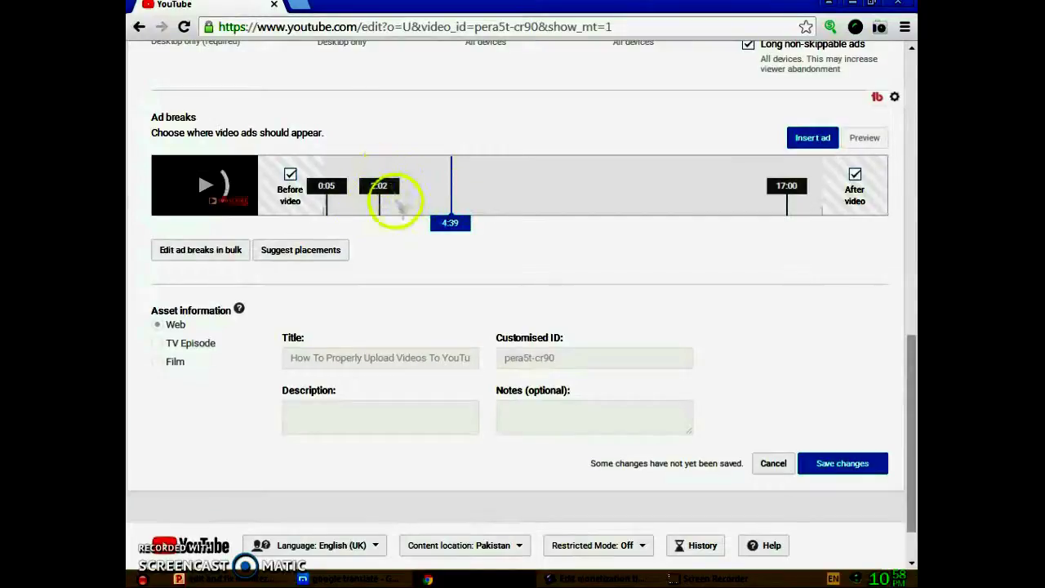
left_click(397, 208)
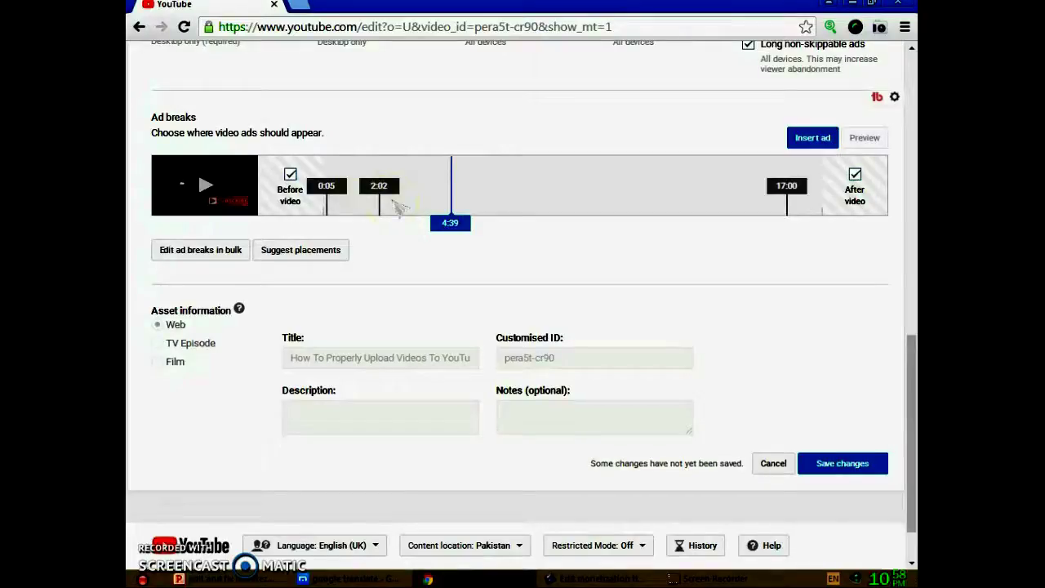
left_click(466, 206)
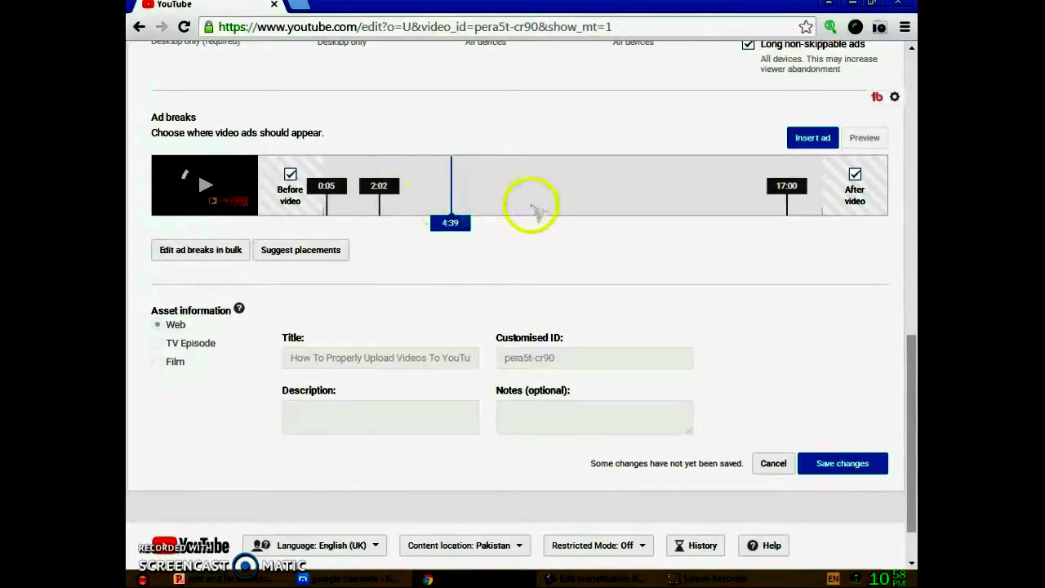
left_click(635, 205)
- Save the ad format and ad break changes of the upload tutorial video
left_click(821, 462)
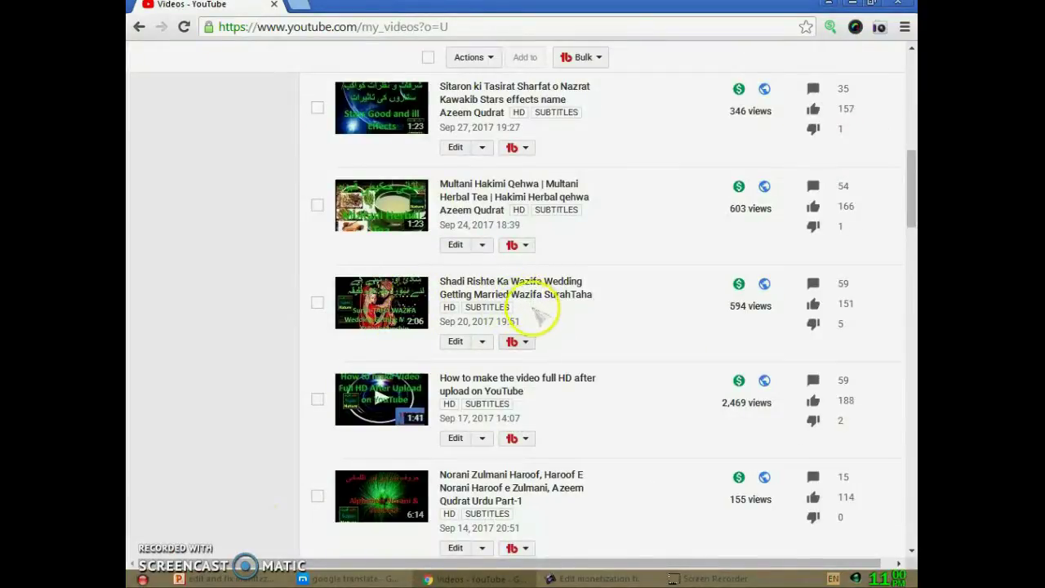
- Enable non-skippable and long non-skippable ads in the monetisation settings of the "Shadi Rishte Ka Wazifa" wedding video and save the changes
left_click(739, 285)
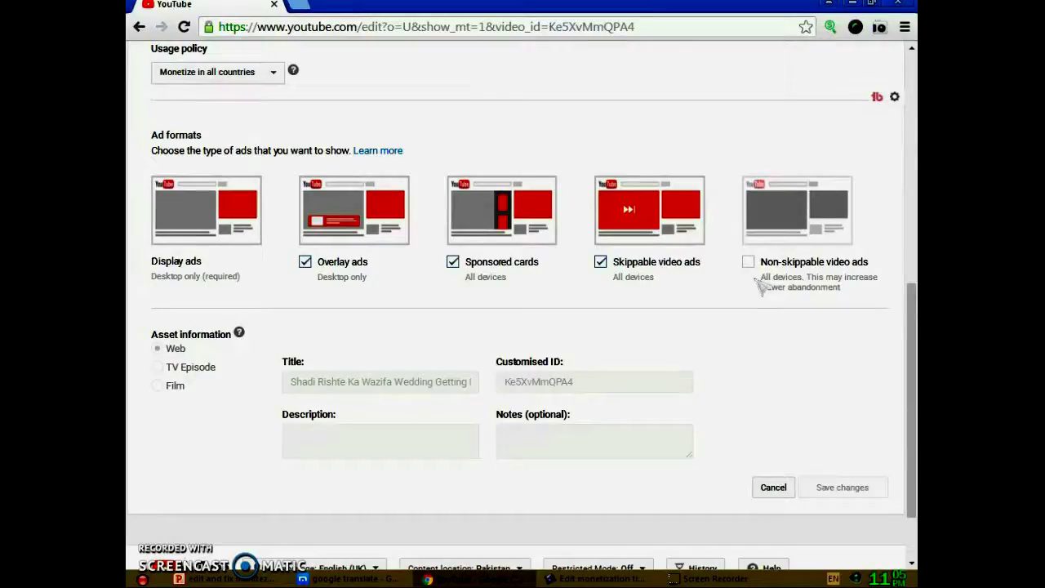
left_click(792, 282)
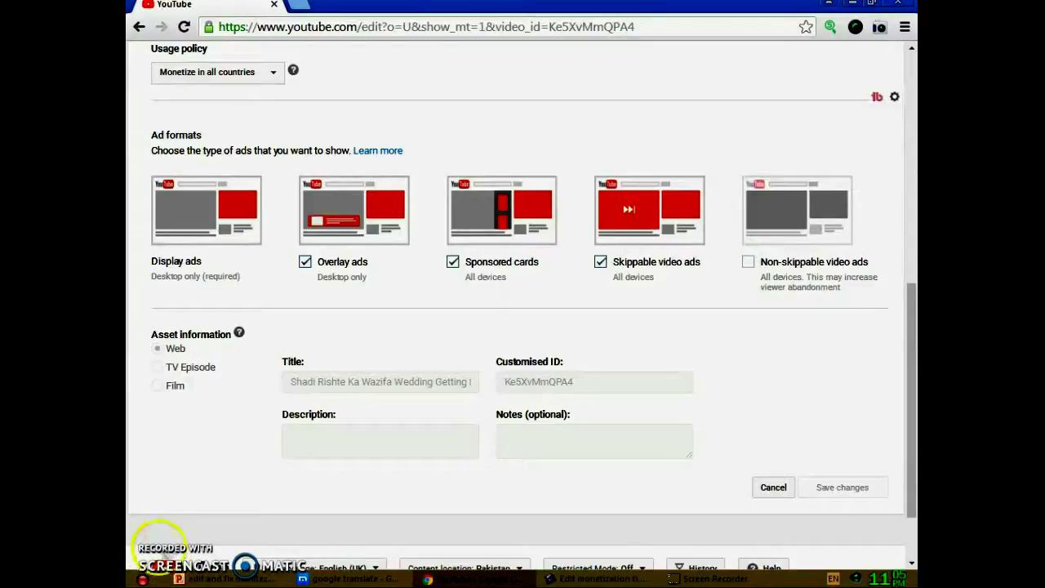
left_click(749, 263)
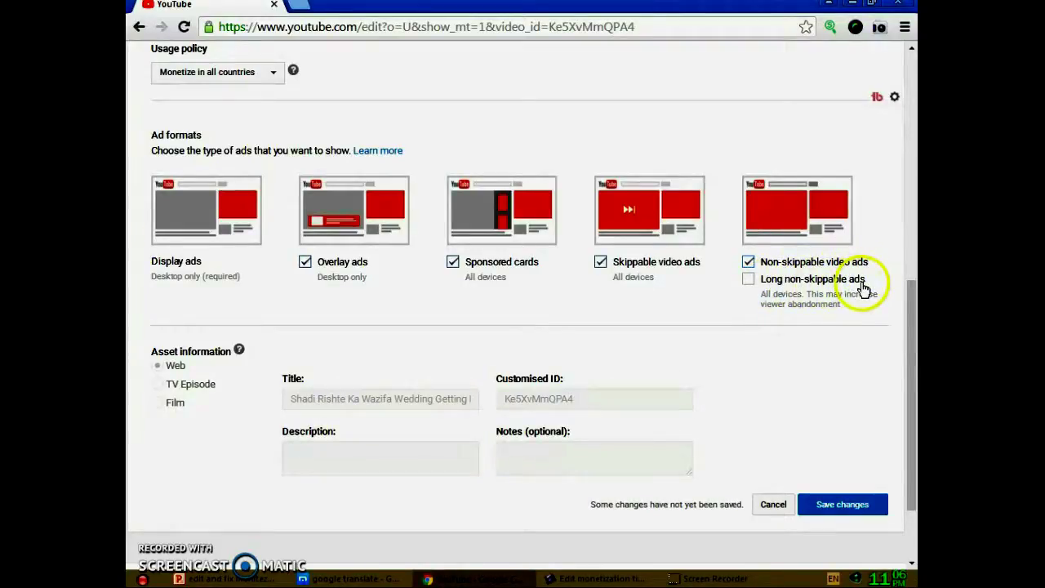
left_click(749, 280)
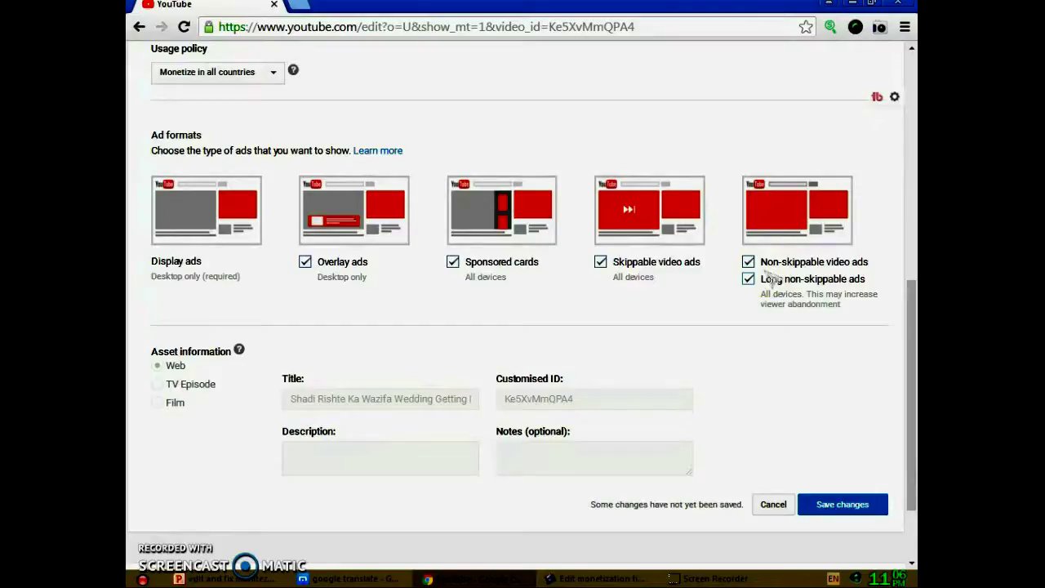
left_click(837, 504)
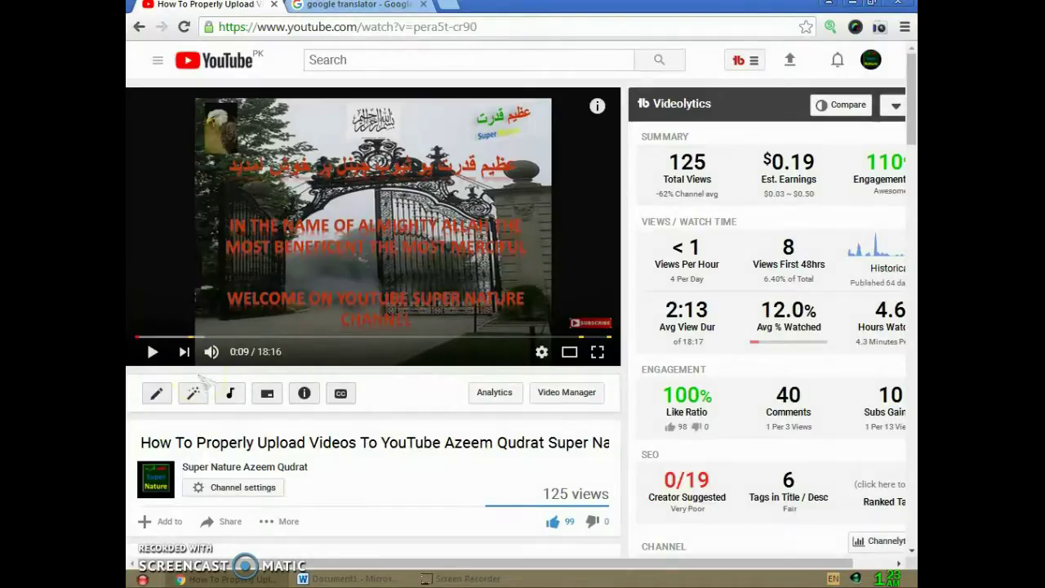
left_click(194, 375)
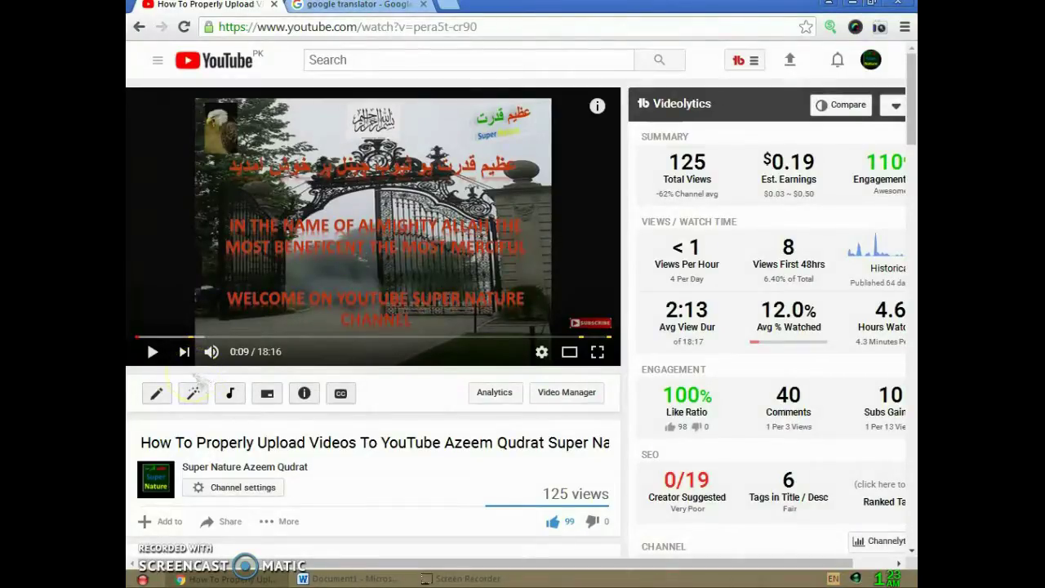